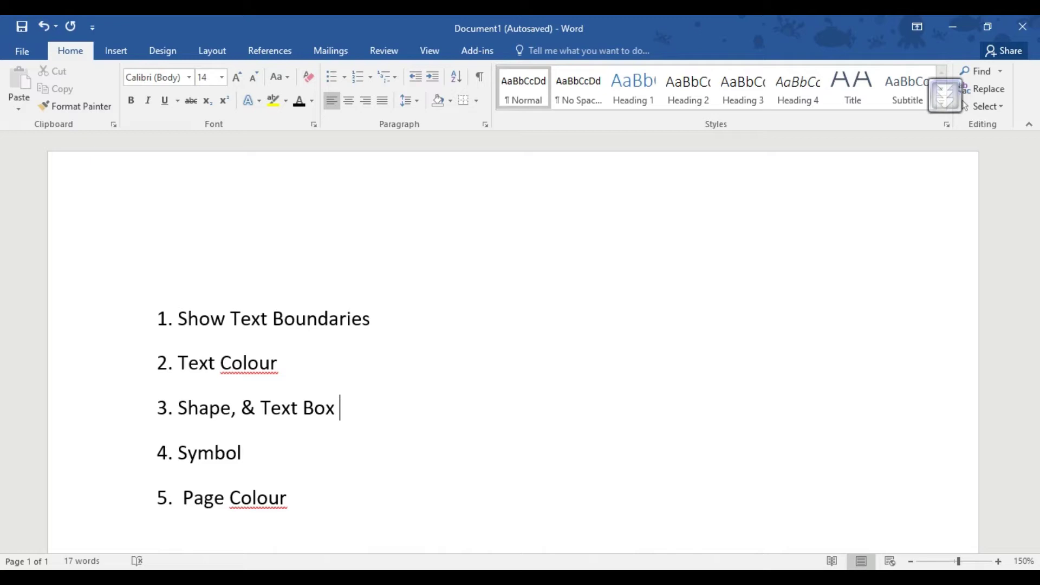
- Put the cursor at the end of item 1, Show Text Boundaries, and go to File > Info
left_click(336, 422)
left_click_drag(381, 322, 279, 324)
left_click(348, 340)
left_click(403, 328)
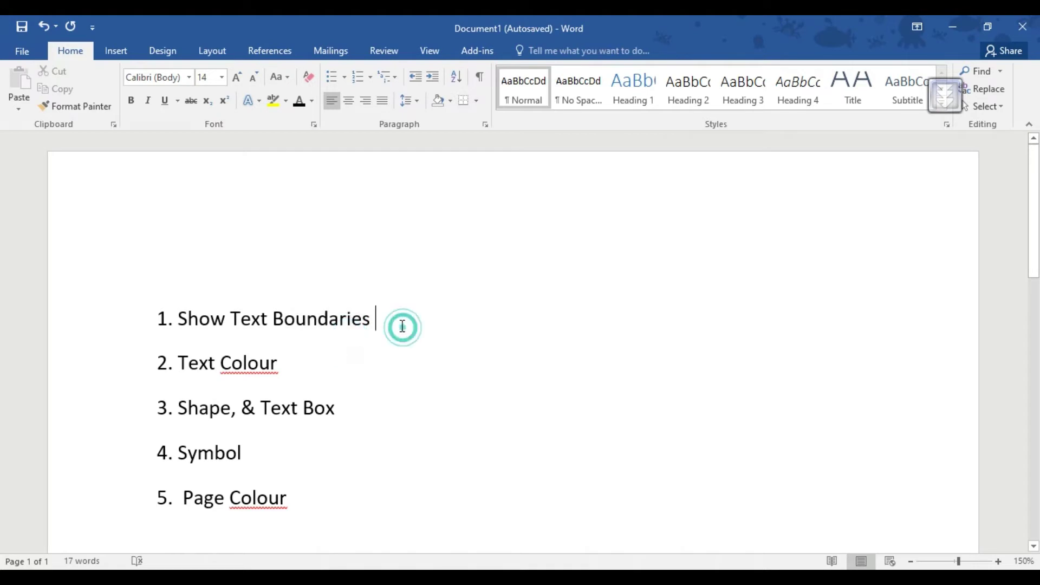
left_click(25, 57)
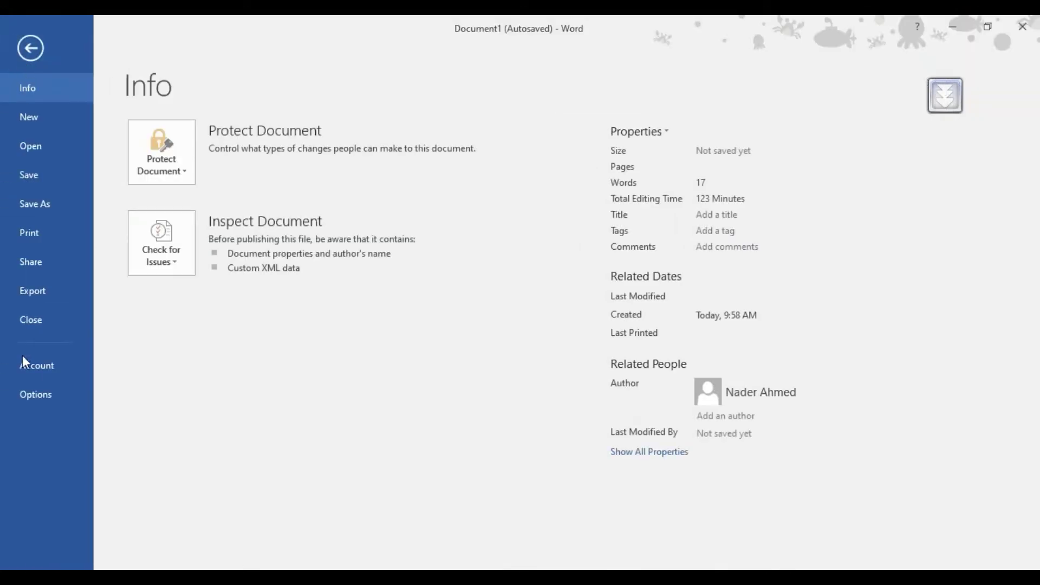
- Turn on Show text boundaries in Word Options > Advanced
left_click(36, 396)
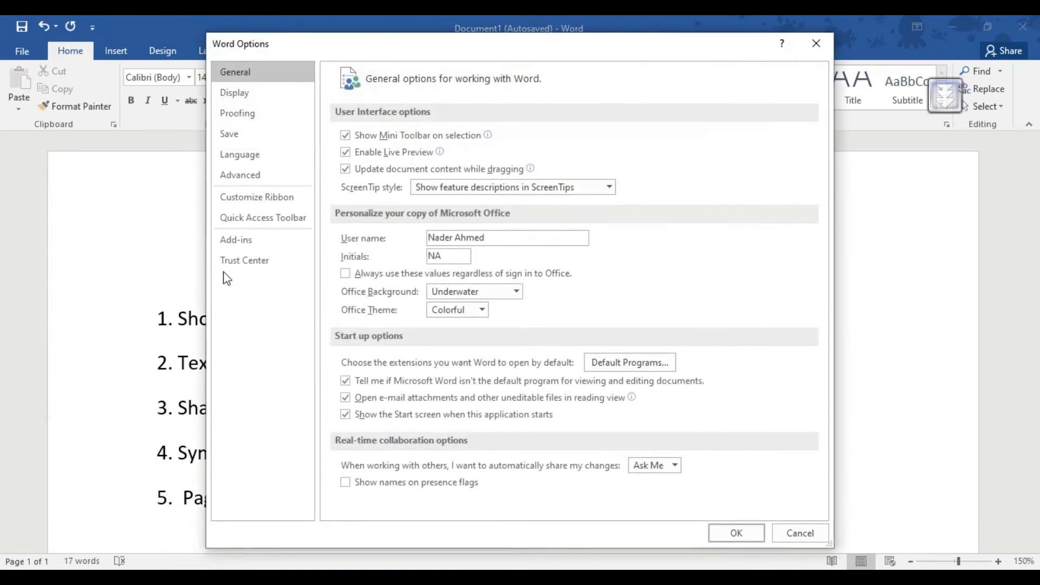
left_click(268, 174)
scroll(484, 295, "down", 3)
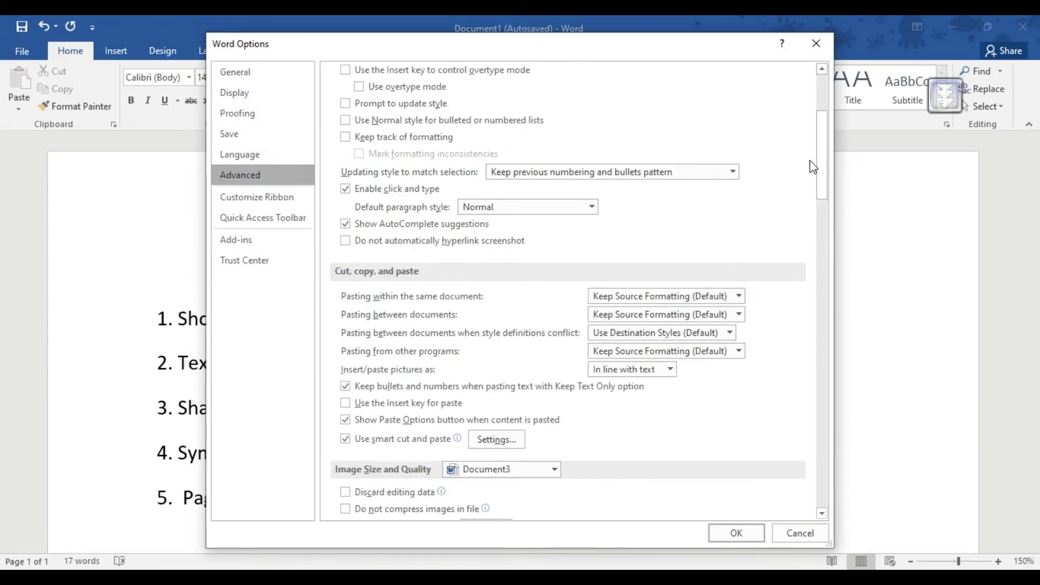
left_click_drag(820, 166, 818, 282)
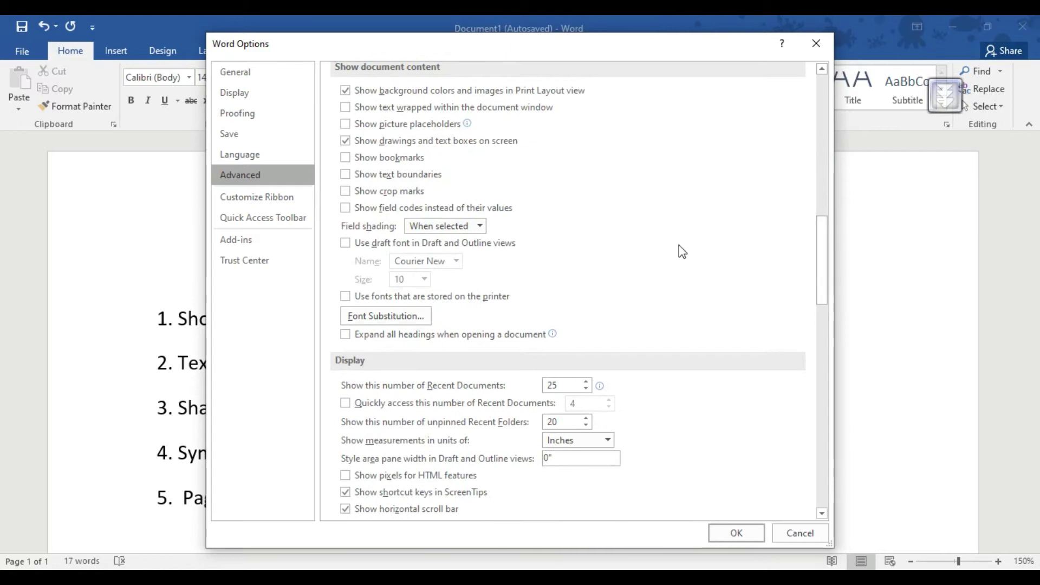
left_click(345, 175)
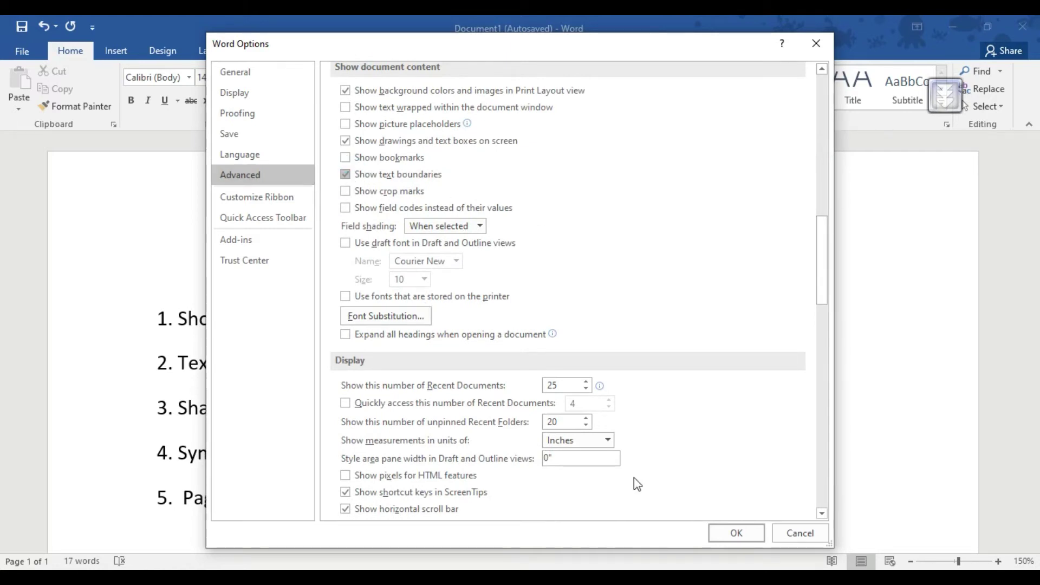
left_click(751, 533)
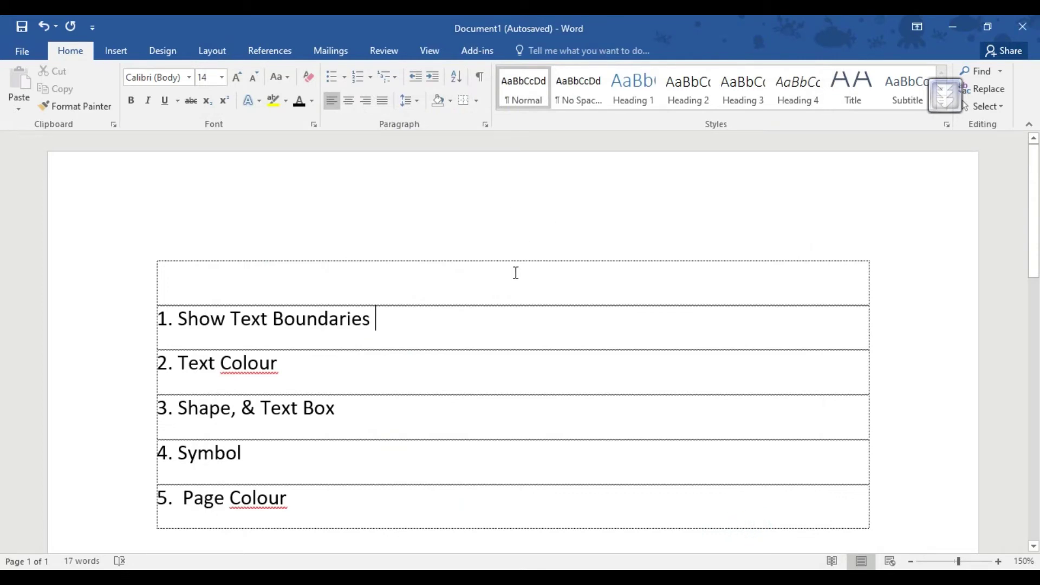
- Turn Show text boundaries back off in Word Options > Advanced
left_click(22, 50)
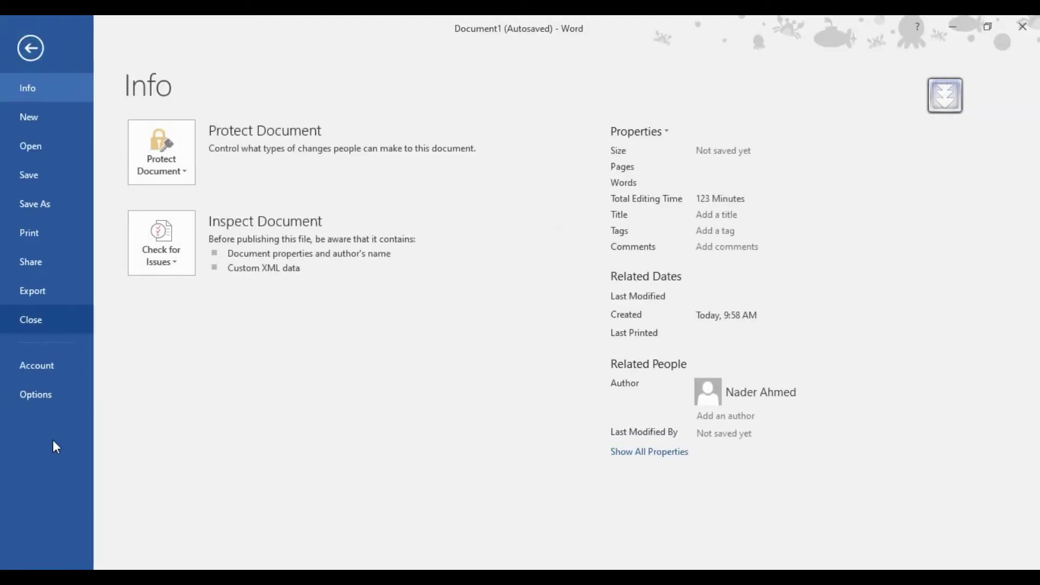
left_click(51, 396)
left_click(271, 179)
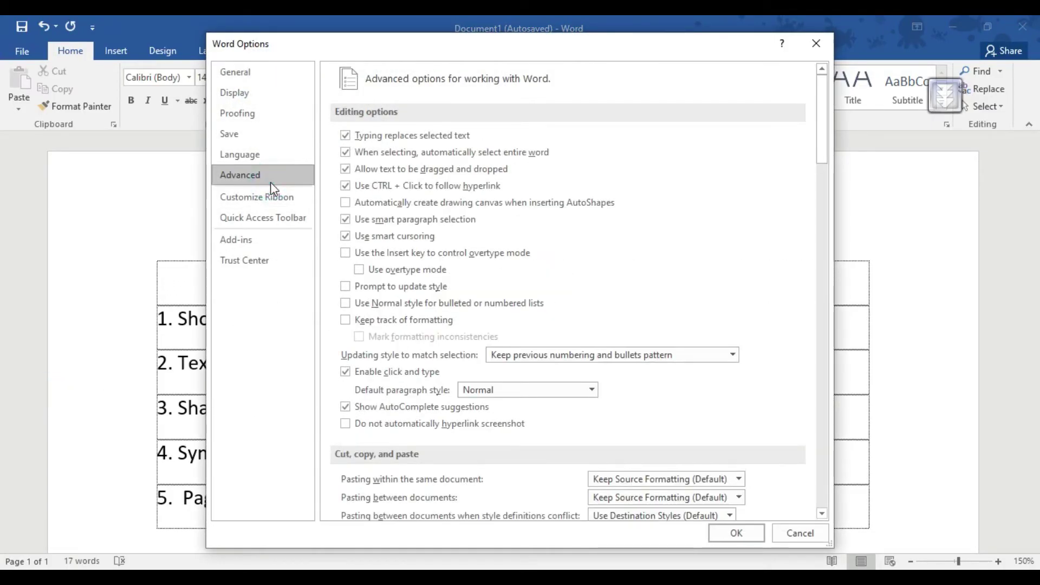
scroll(561, 346, "down", 15)
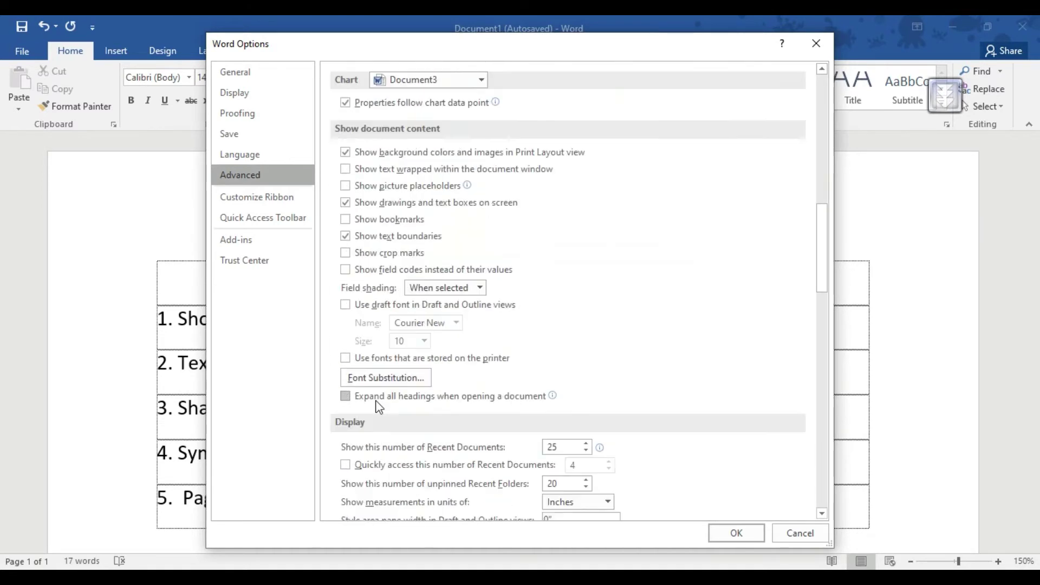
left_click(367, 236)
left_click(738, 533)
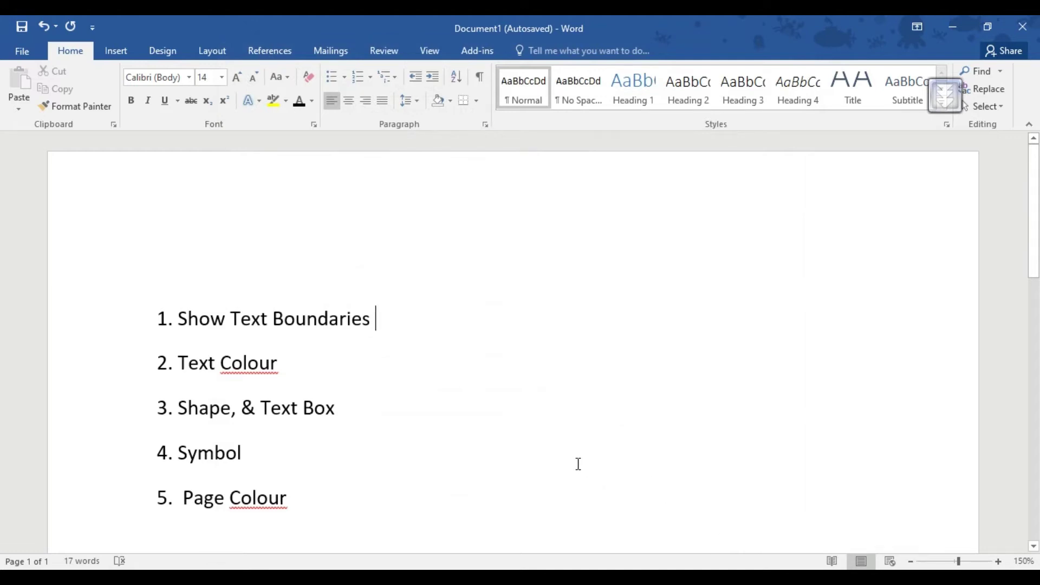
left_click_drag(349, 364, 179, 363)
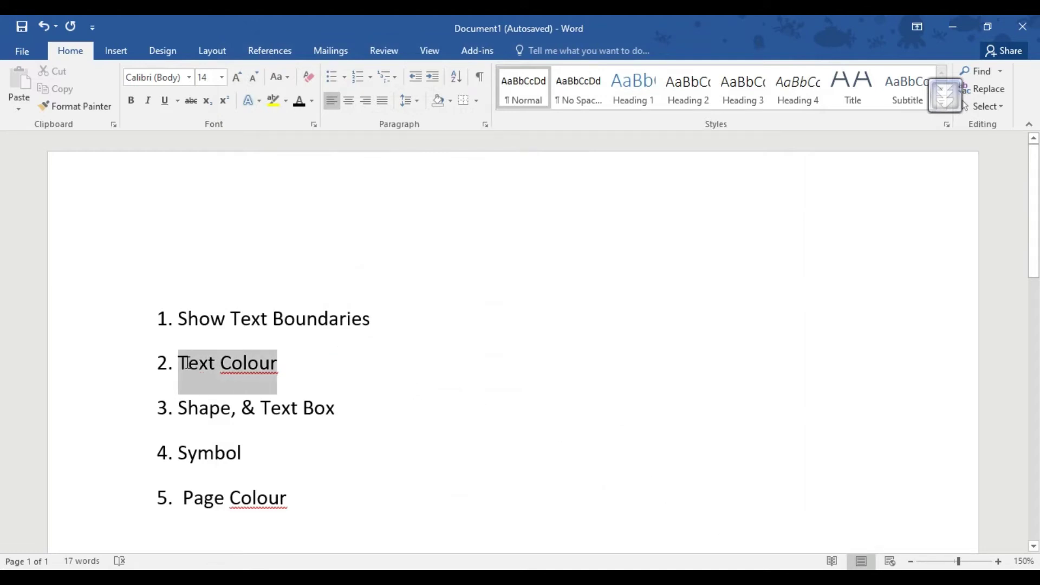
left_click(309, 374)
left_click_drag(309, 372, 180, 381)
left_click(312, 102)
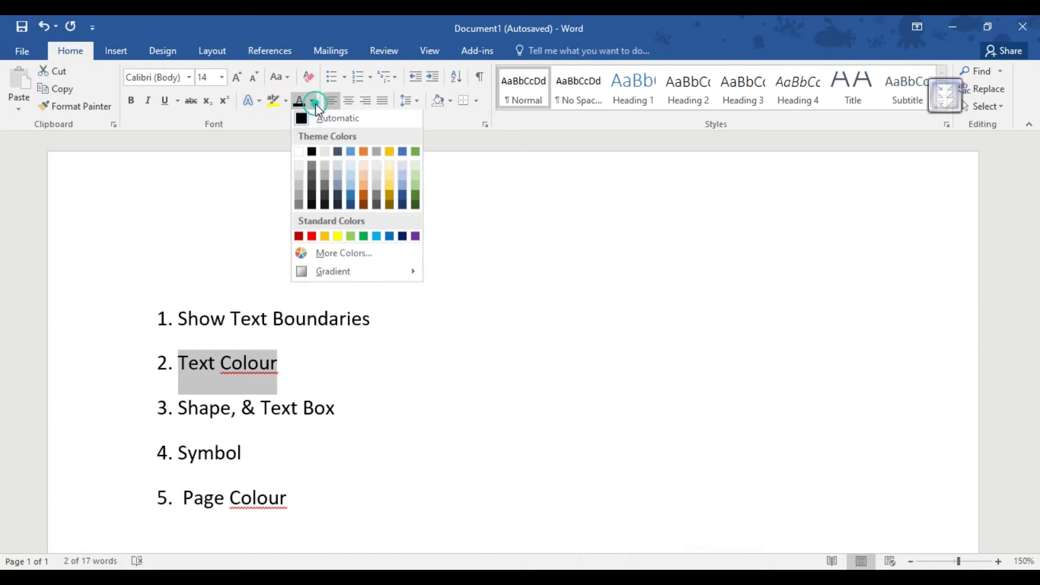
left_click(311, 238)
left_click(313, 332)
left_click_drag(295, 360, 186, 366)
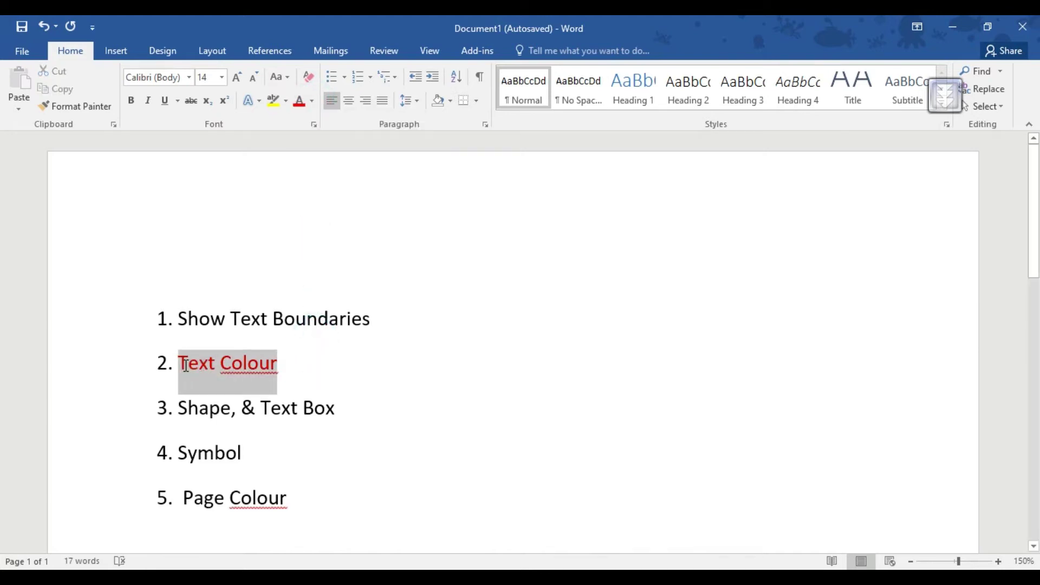
left_click(313, 101)
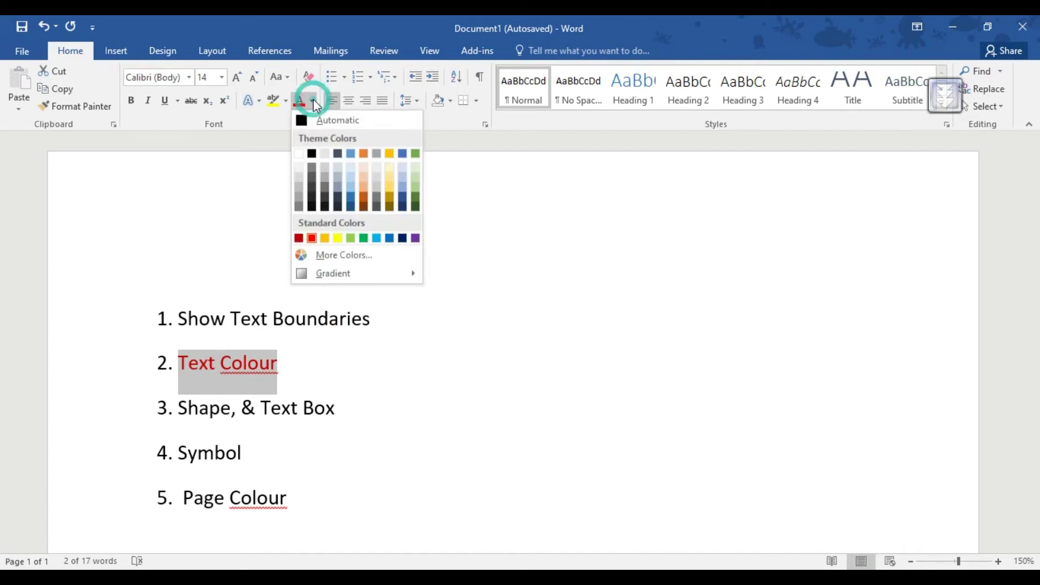
left_click(368, 122)
left_click(309, 383)
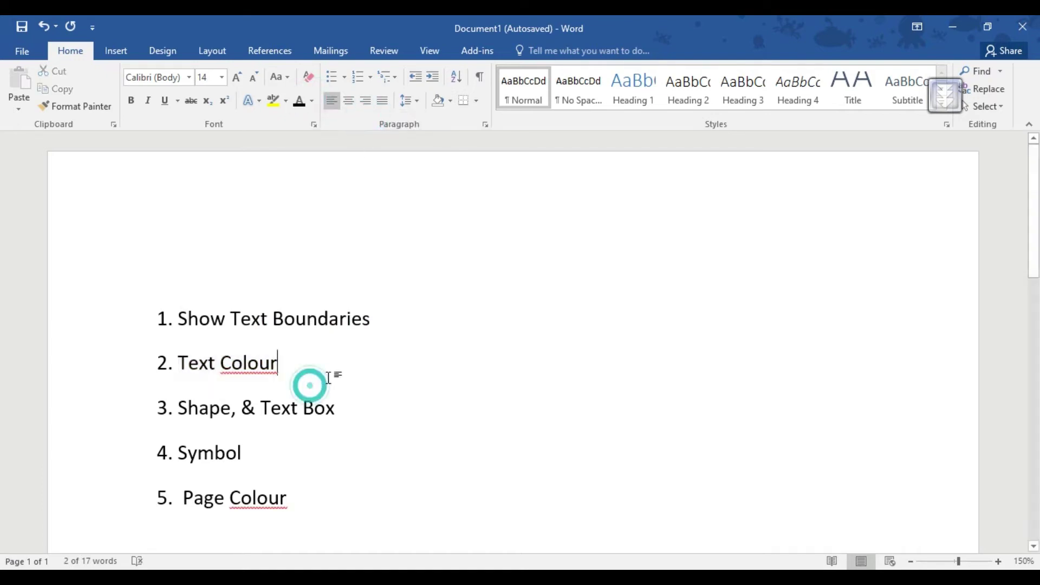
left_click(356, 409)
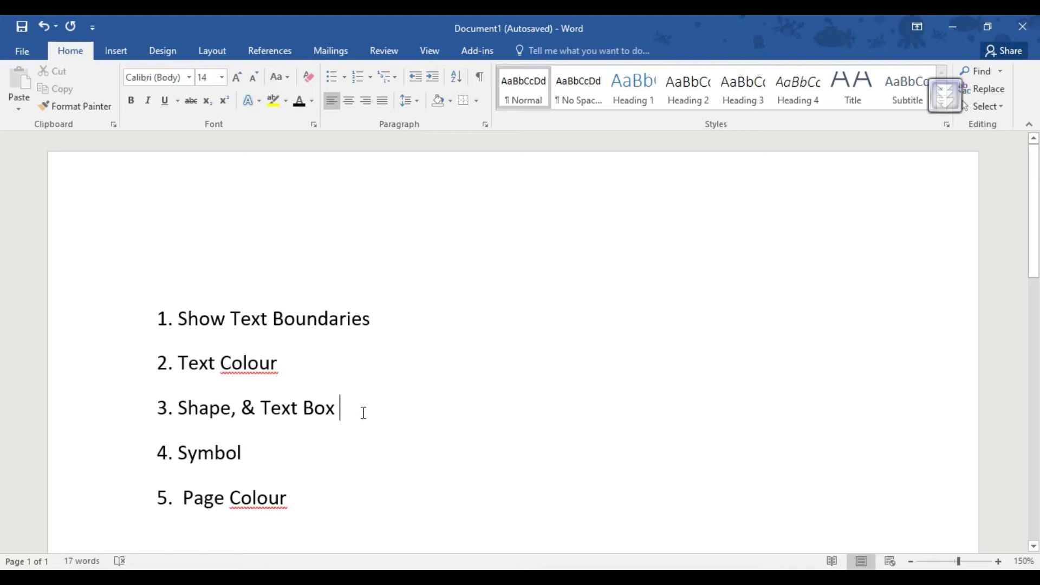
- Draw a blue rectangle at the upper right of the page from Insert > Shapes
double_click(364, 411)
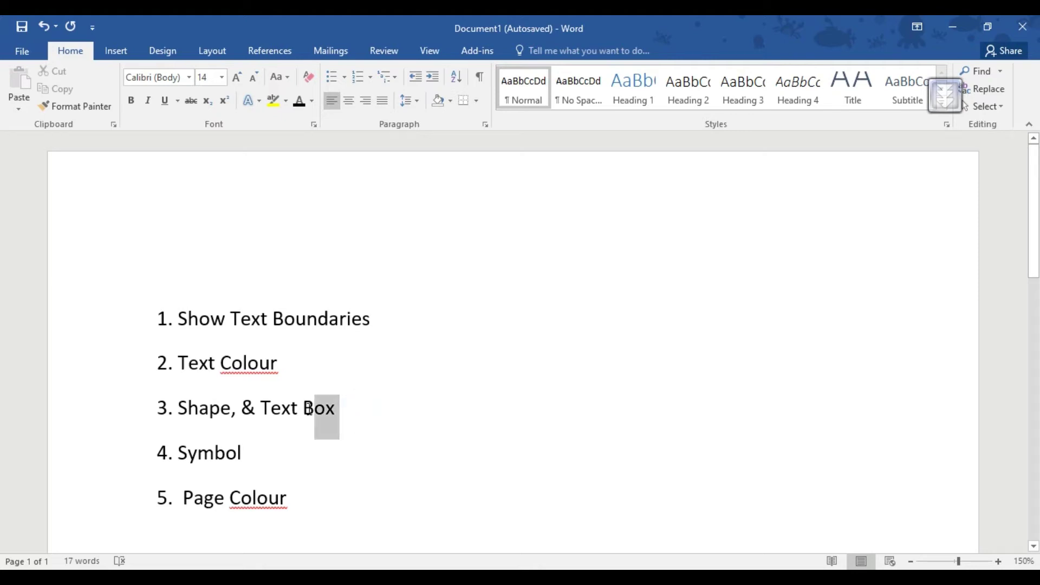
left_click(367, 413)
left_click(115, 53)
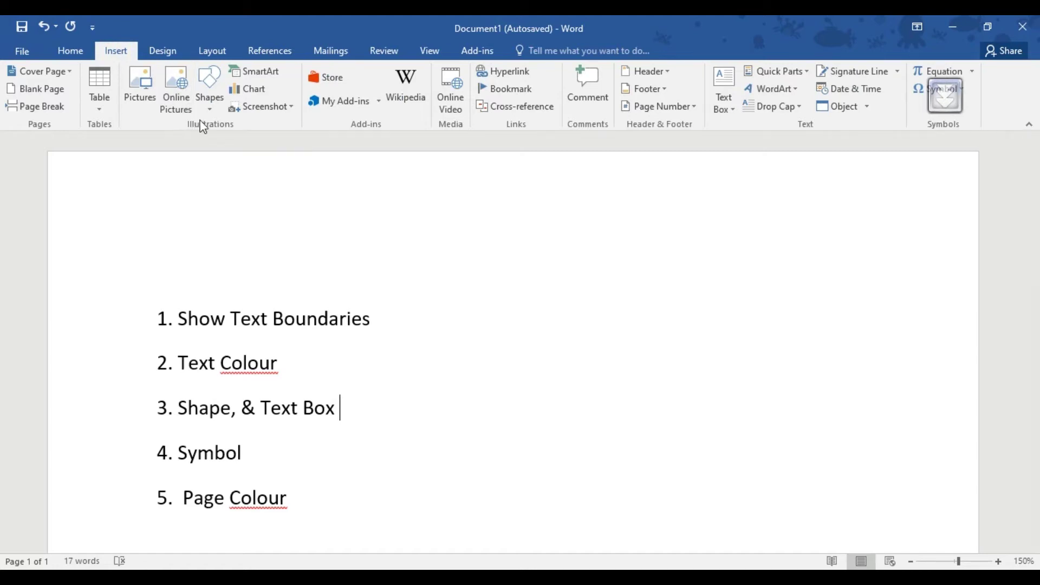
left_click(210, 89)
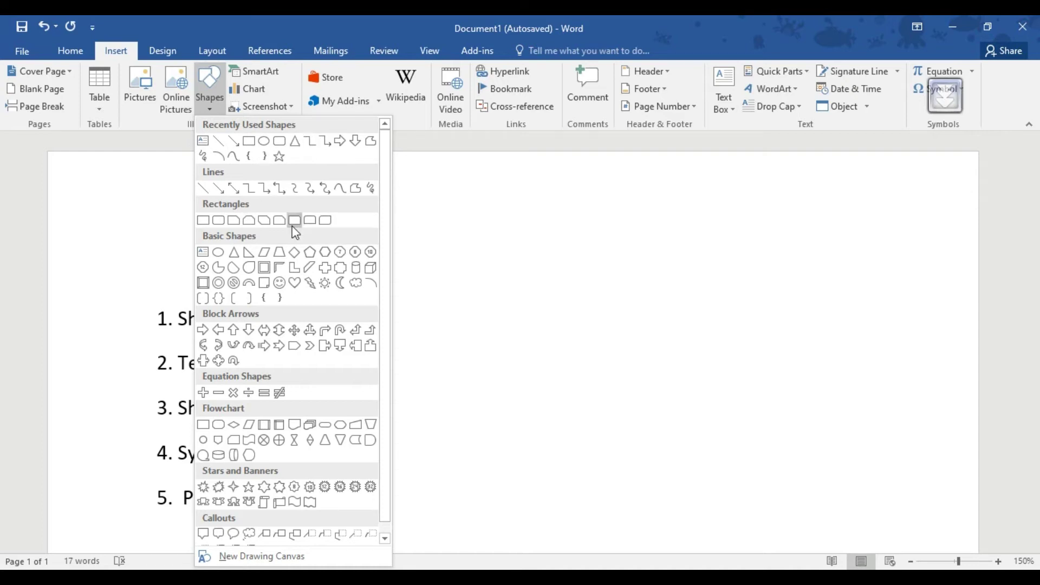
scroll(295, 233, "down", 1)
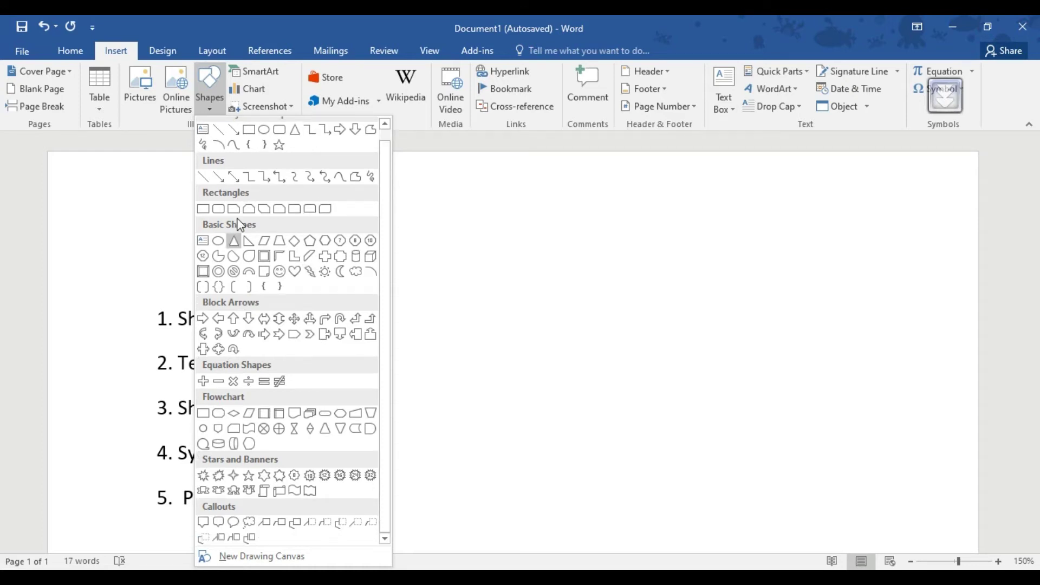
left_click(248, 129)
left_click_drag(577, 192, 882, 349)
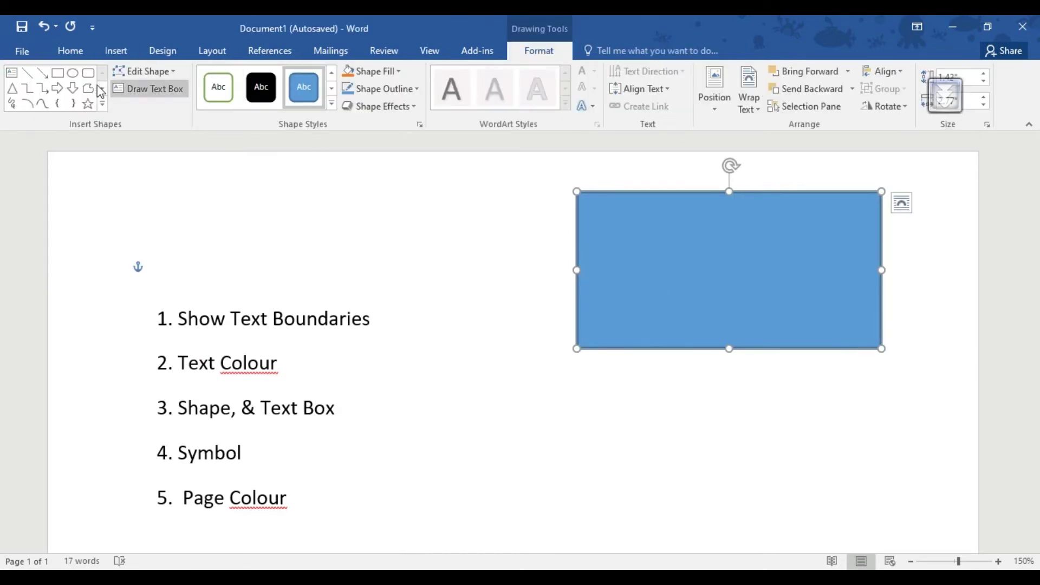
- Draw an ellipse beside items 2–5 and a larger circle below the rectangle
left_click(73, 73)
left_click_drag(470, 425, 536, 501)
left_click(643, 486)
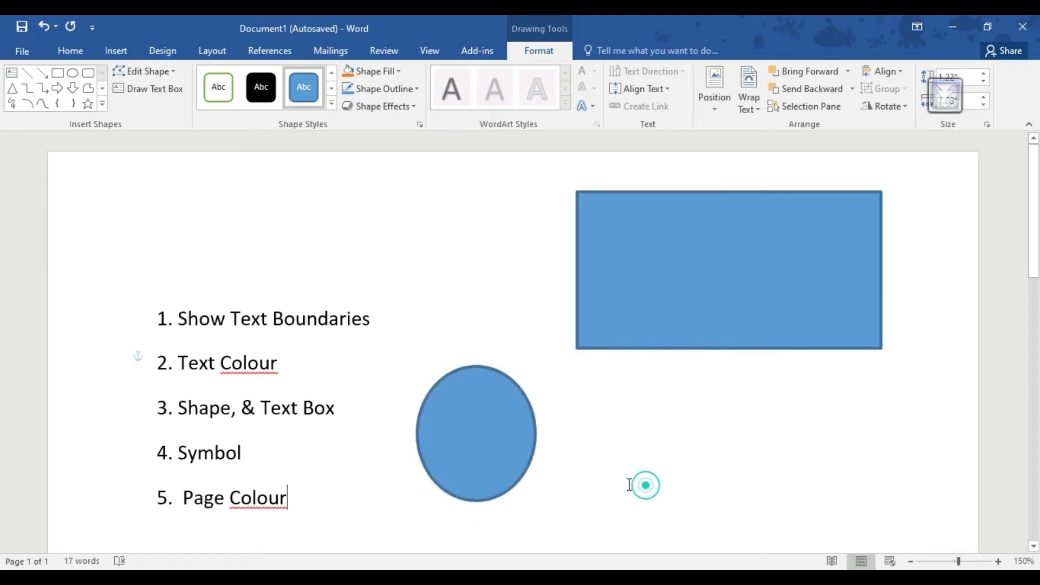
left_click(515, 441)
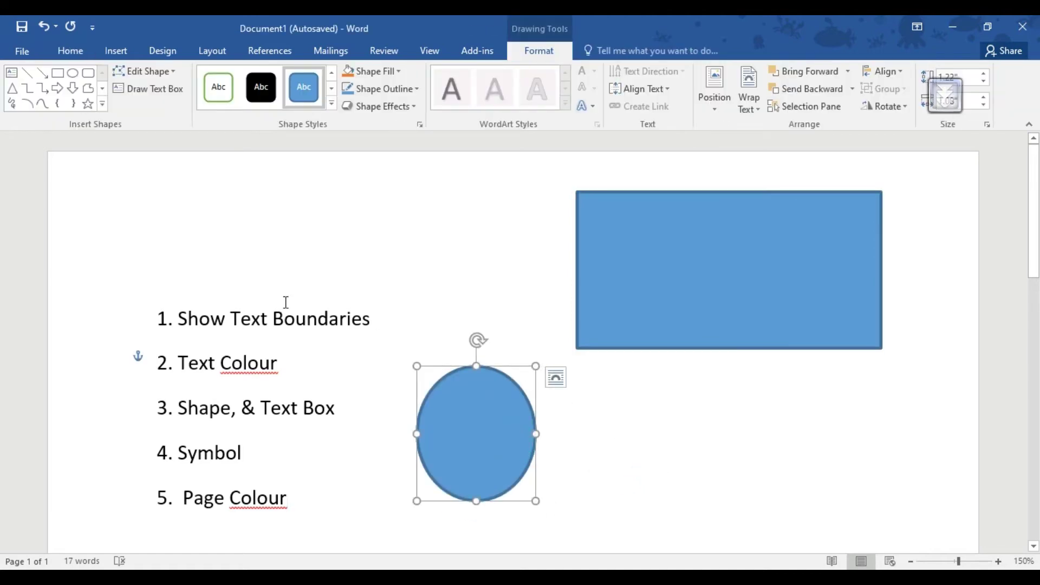
left_click(73, 73)
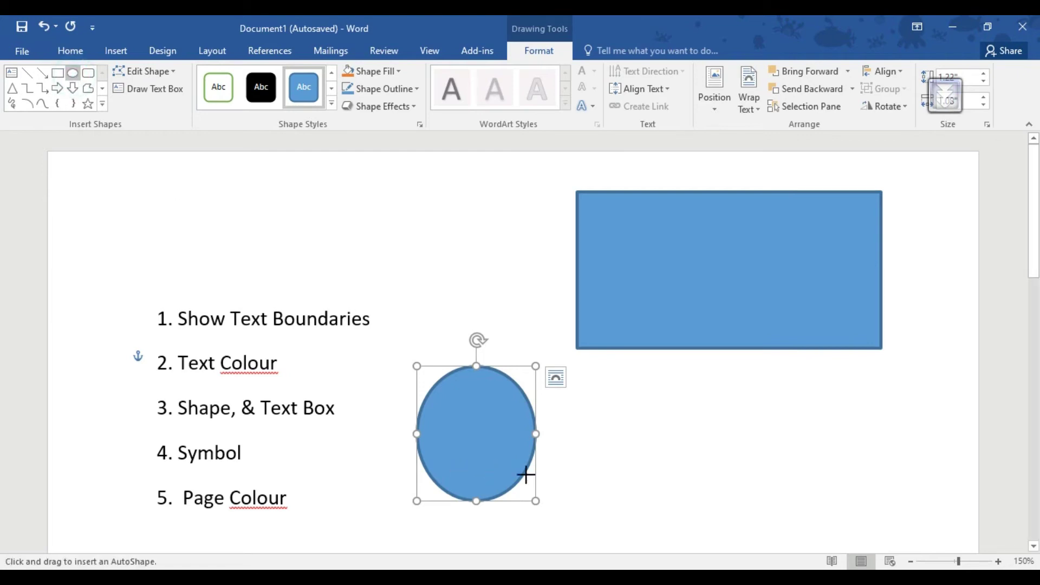
left_click_drag(623, 370, 790, 471)
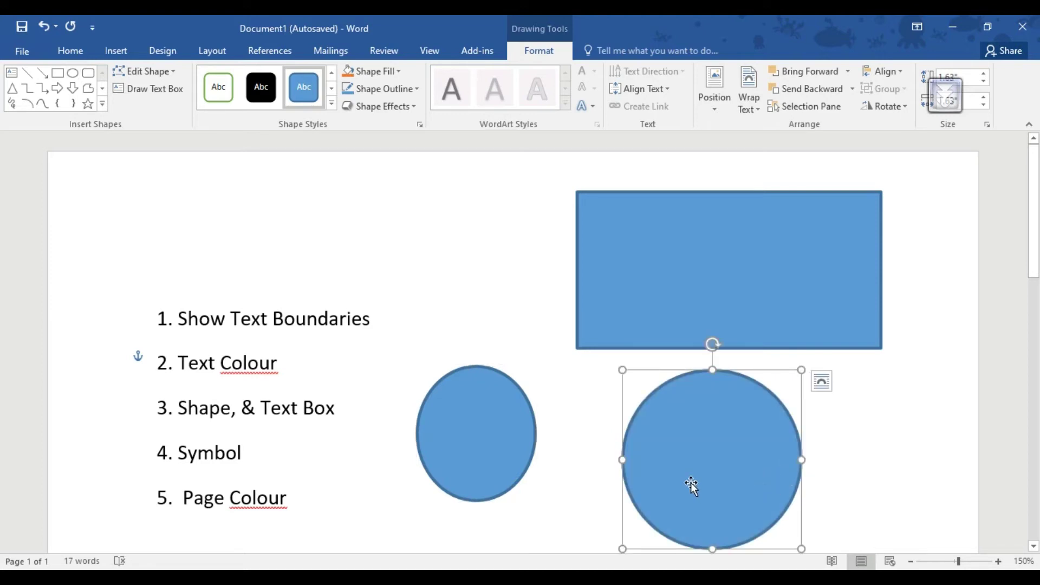
- Select the rectangle and the large circle, bringing up the rectangle's shortcut menu
left_click(650, 297)
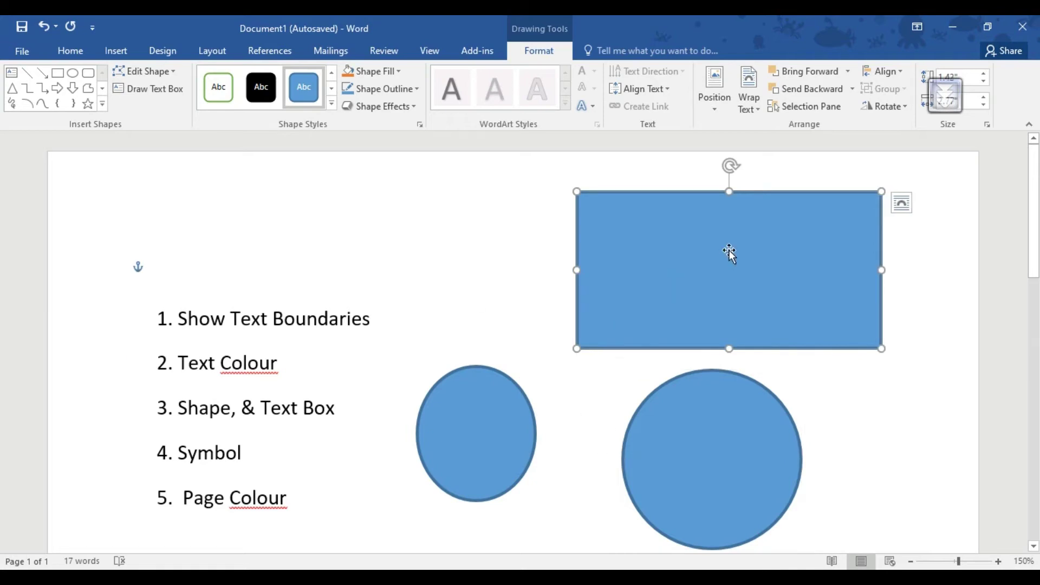
left_click(743, 440)
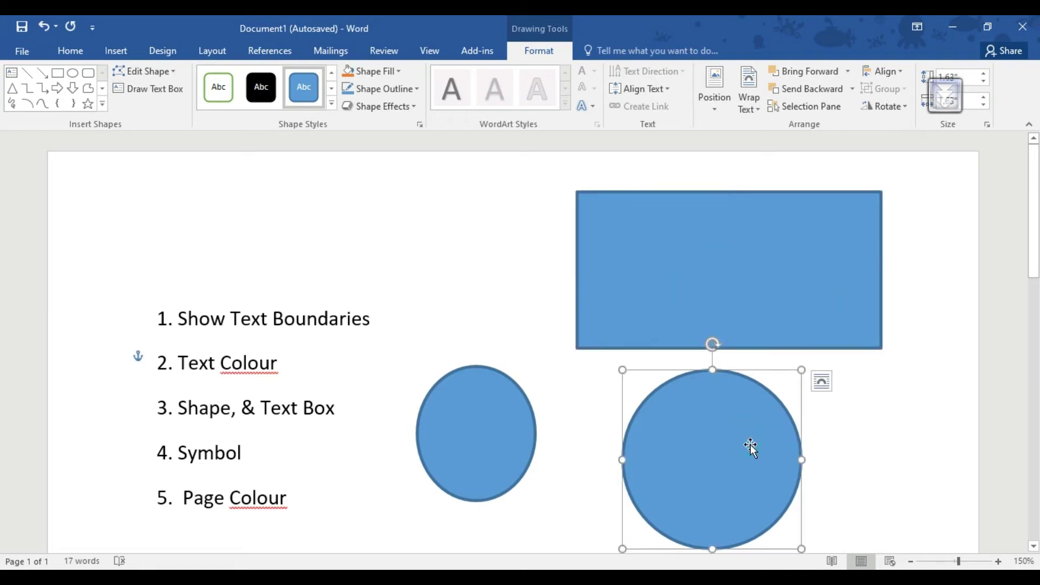
left_click(740, 271)
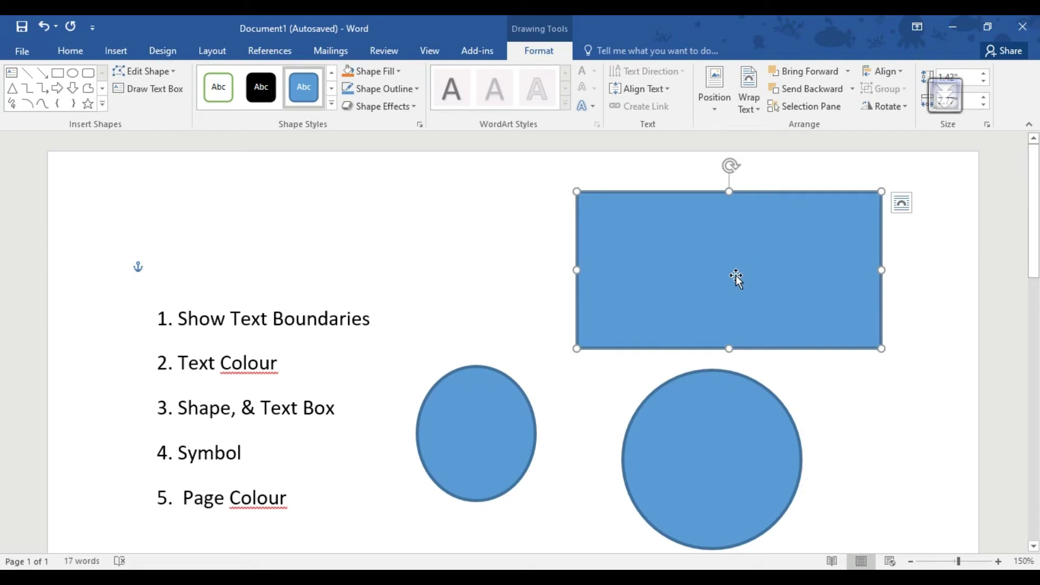
right_click(728, 248)
- Add filler text inside the rectangle, the large circle and the small circle
left_click(654, 223)
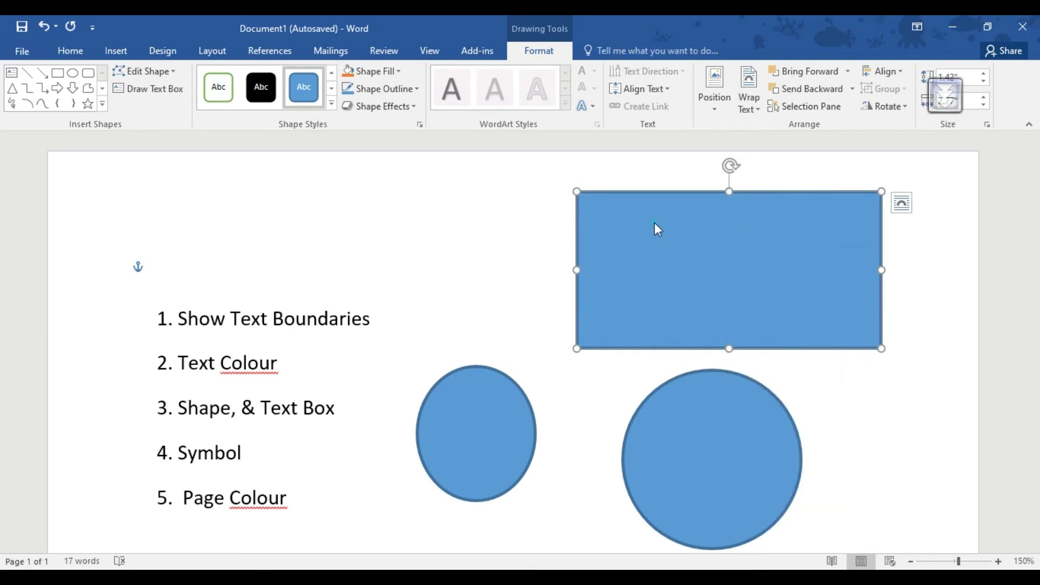
right_click(654, 222)
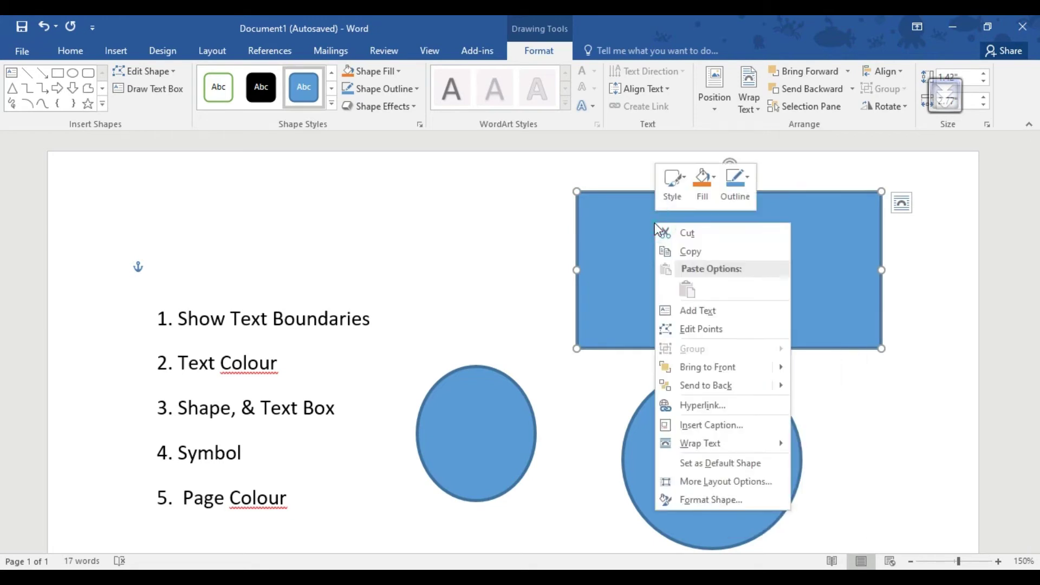
left_click(735, 319)
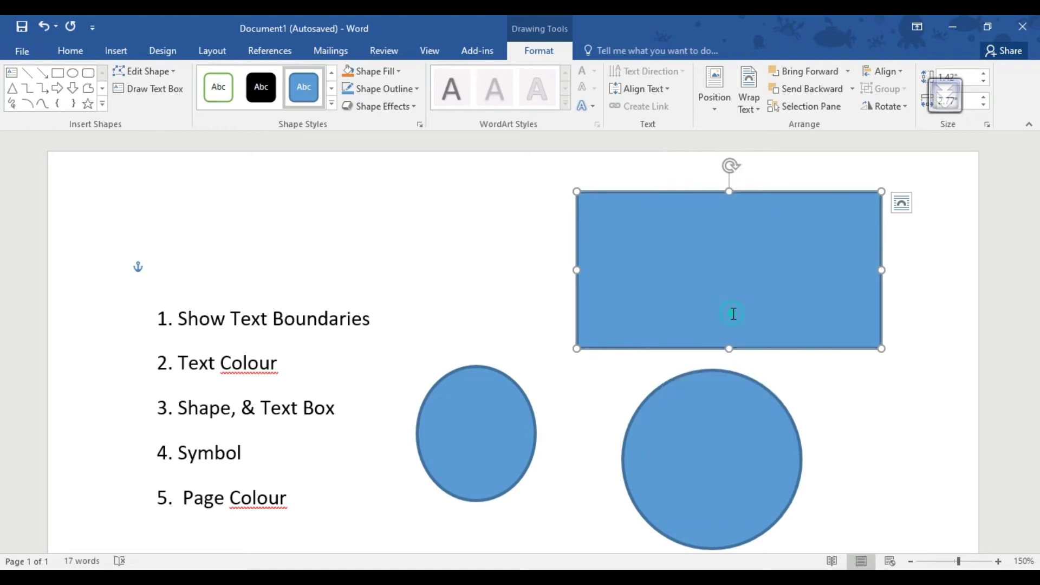
type("cmgjchj")
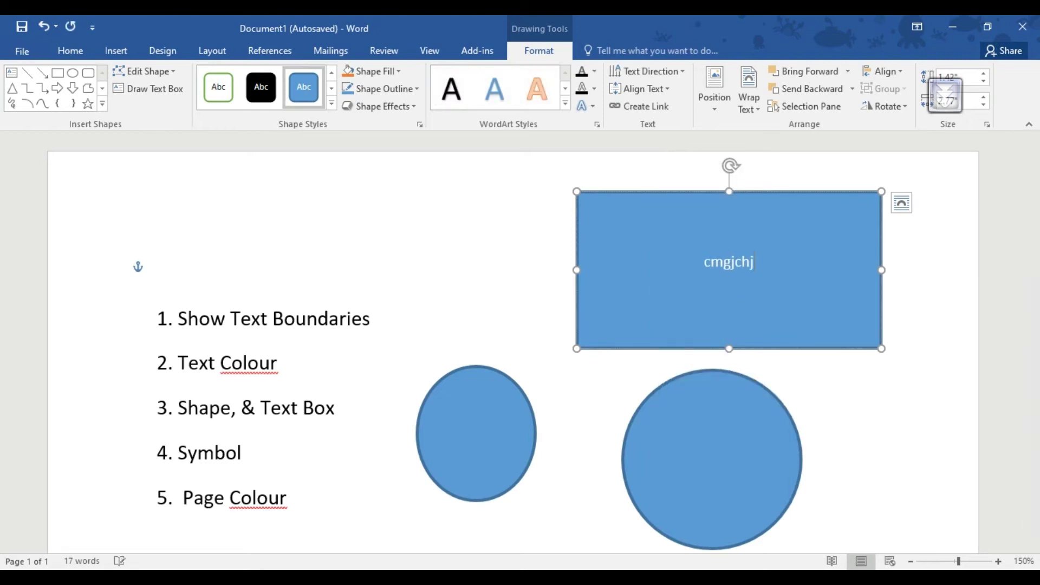
type("ghjghjghjghjghjghjghjghjghjghjghjgh")
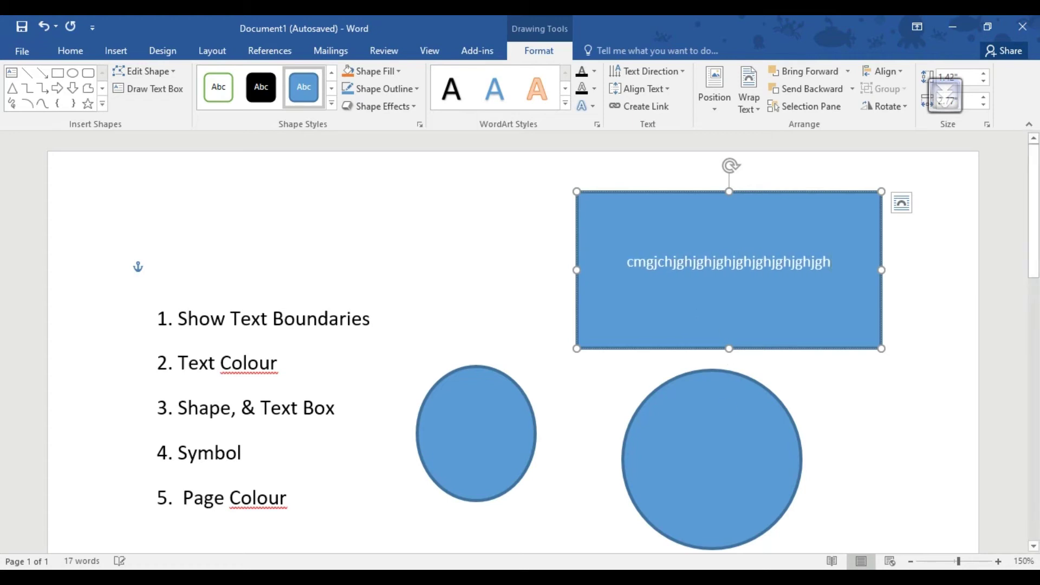
left_click(727, 406)
right_click(728, 407)
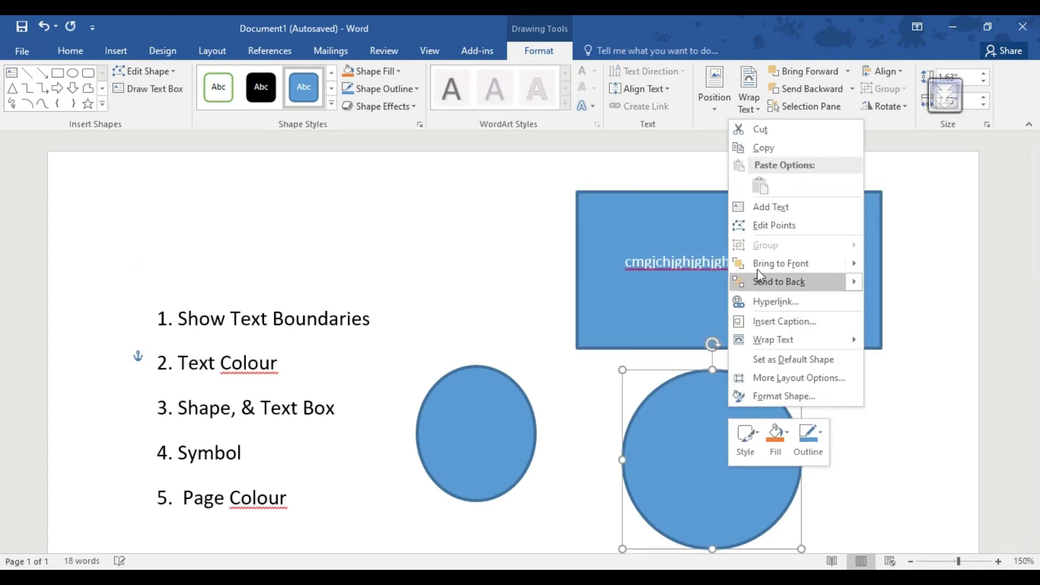
left_click(766, 211)
type("ghjghjghjghjgh")
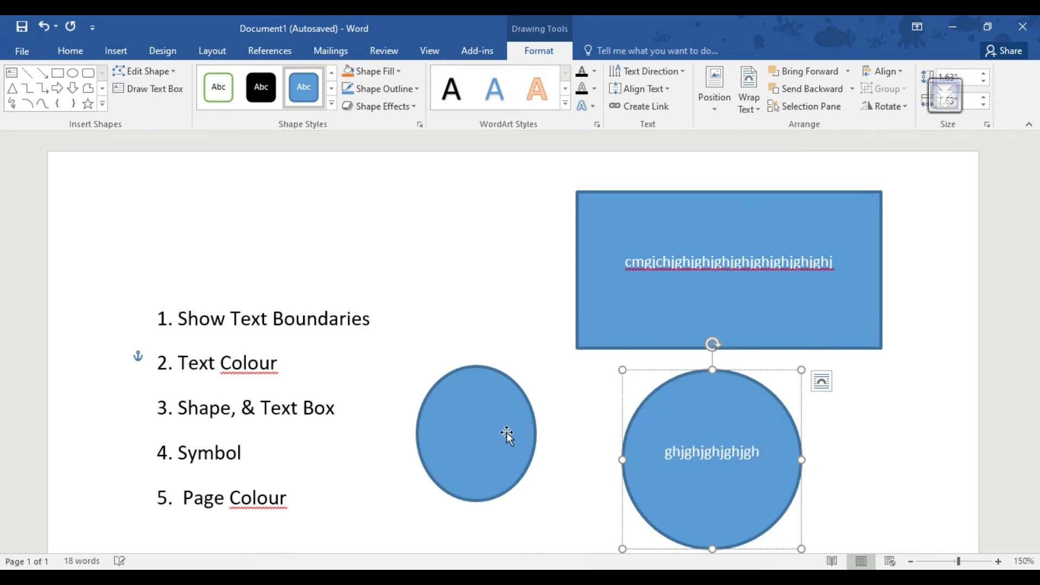
left_click(488, 431)
type("gh")
- Delete the rectangle, the large circle and the small circle, leaving the cursor after Symbol in item 4
right_click(495, 429)
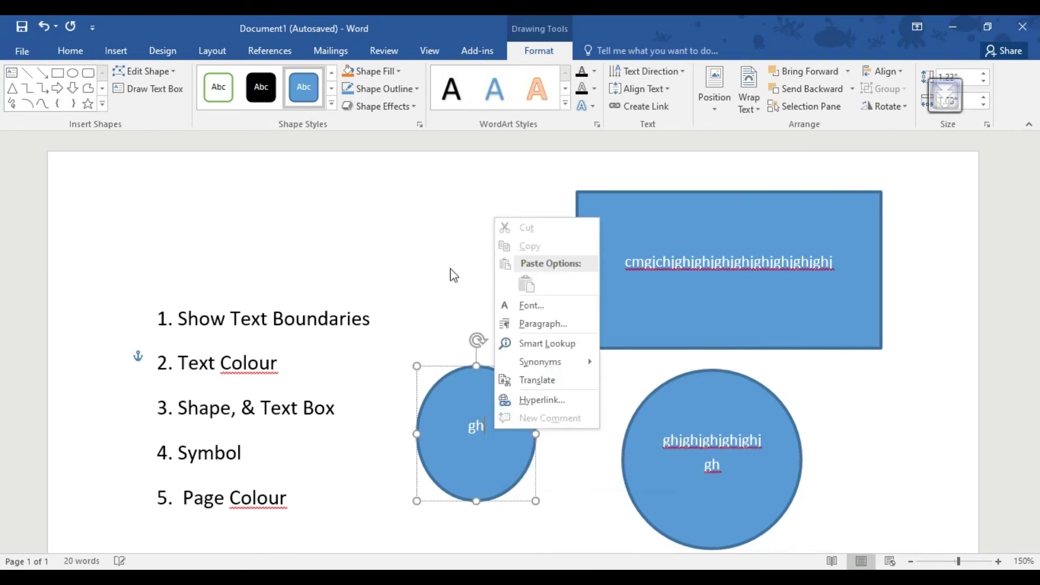
key("Escape")
left_click(493, 287)
left_click(638, 333)
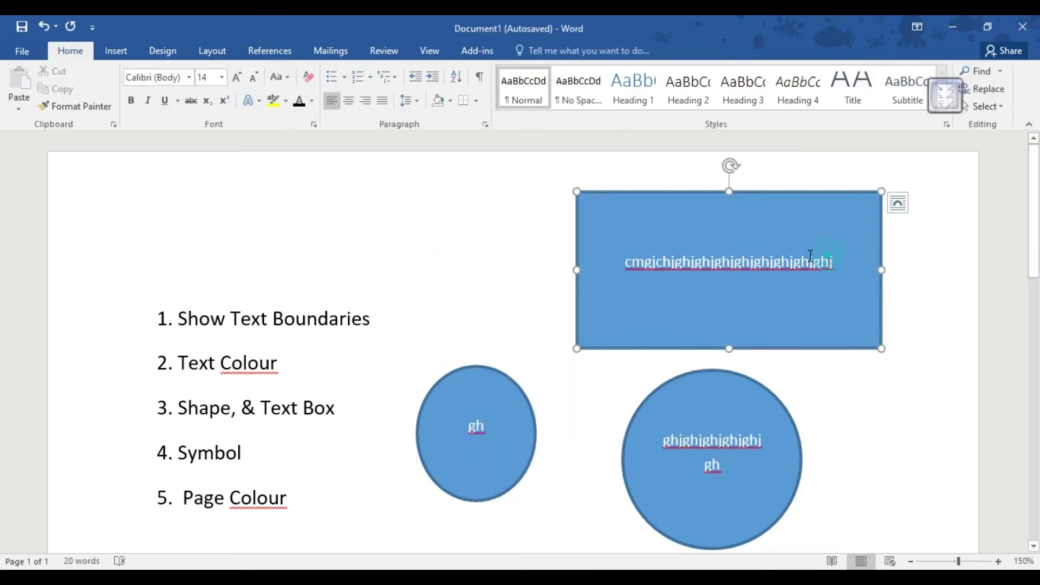
left_click_drag(829, 333, 670, 263)
left_click(785, 191)
key("Delete")
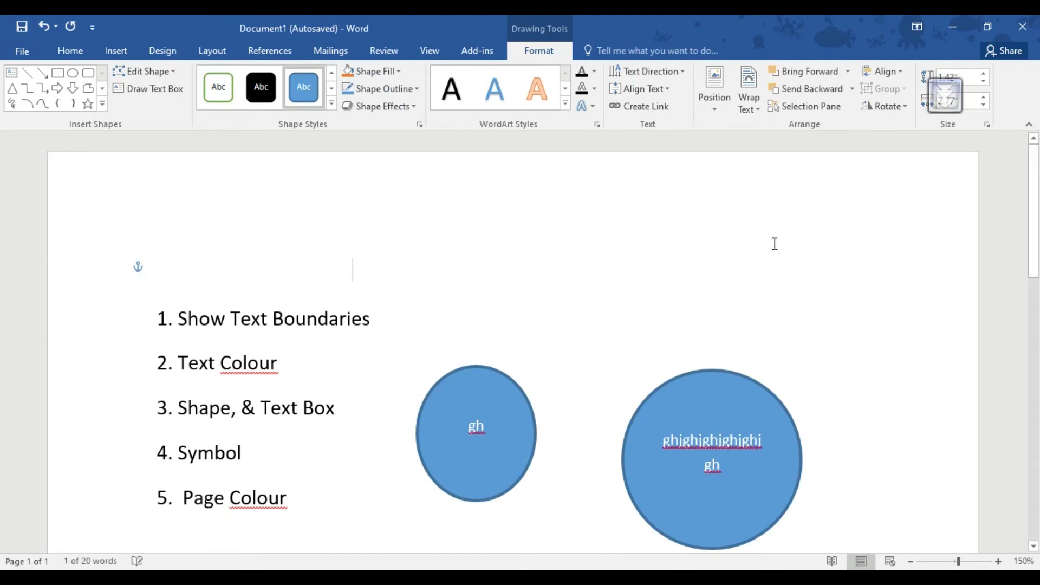
left_click(753, 383)
key("Delete")
left_click(490, 382)
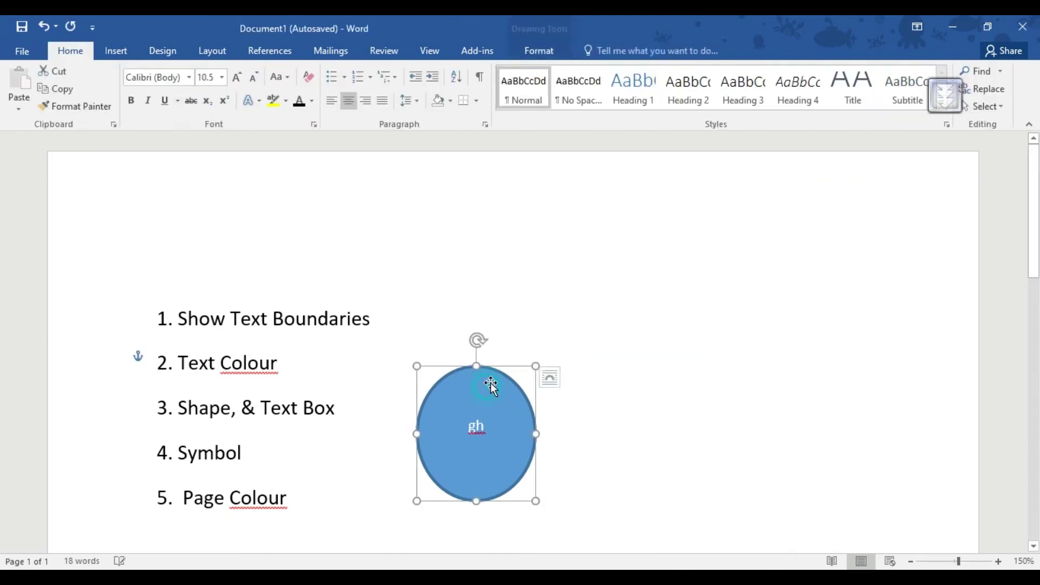
key("Delete")
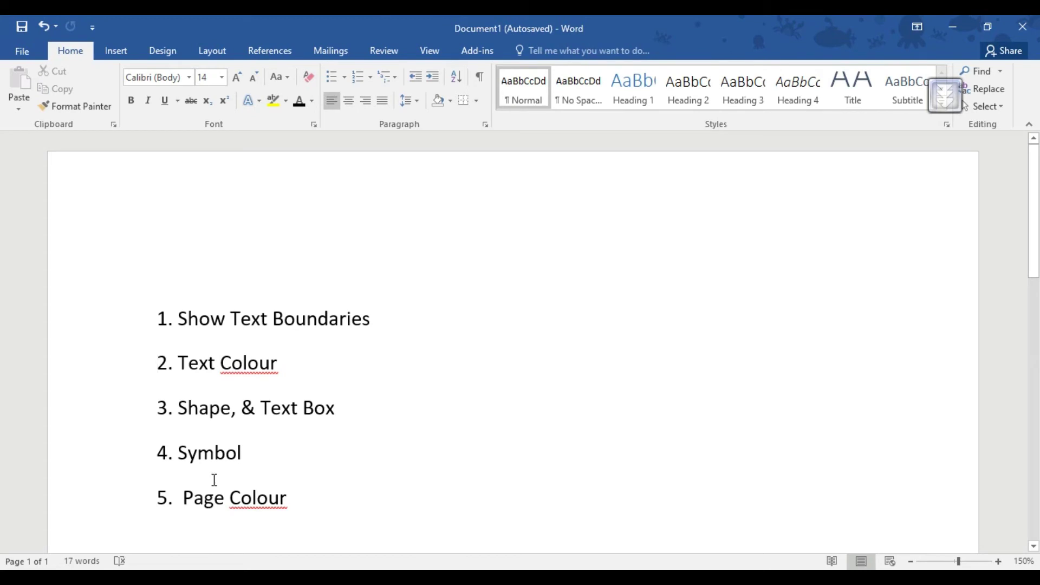
left_click(260, 455)
- With the cursor after 'Symbol' in item 4, open the Insert > Symbol dropdown
left_click(263, 464)
left_click(115, 51)
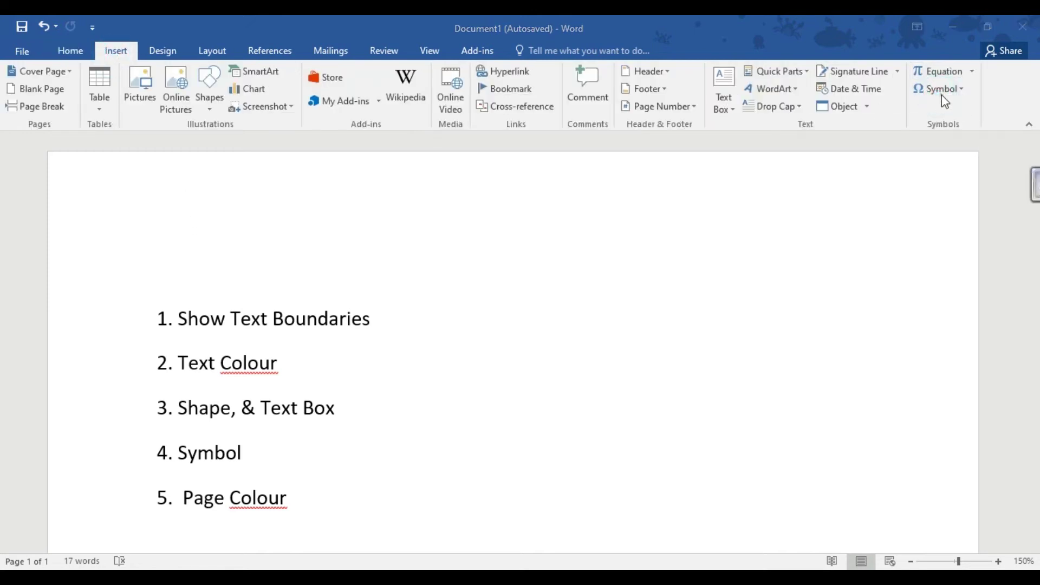
left_click(953, 87)
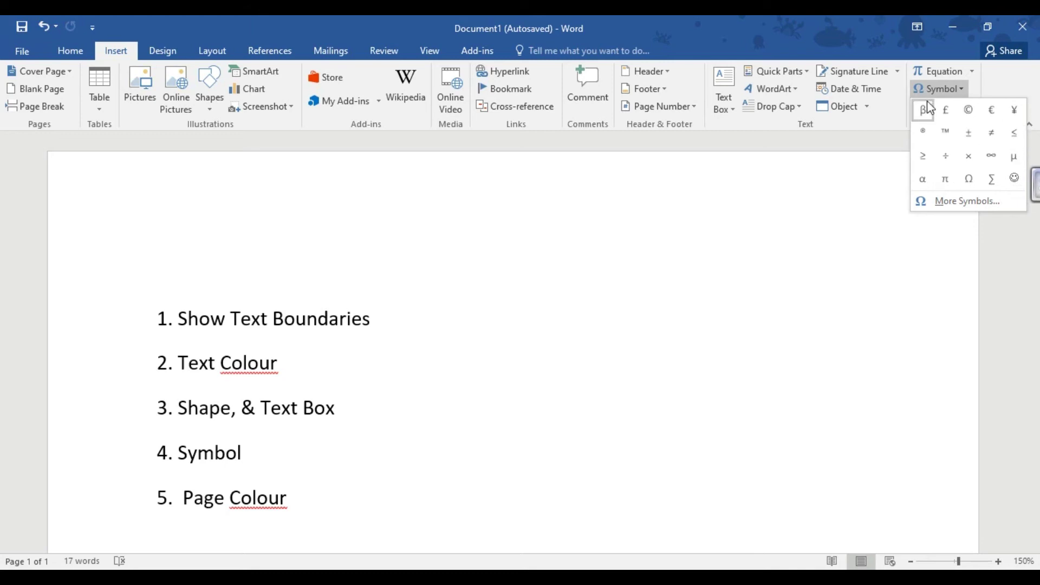
- Open More Symbols and switch the dialog's font to Symbol
left_click(962, 202)
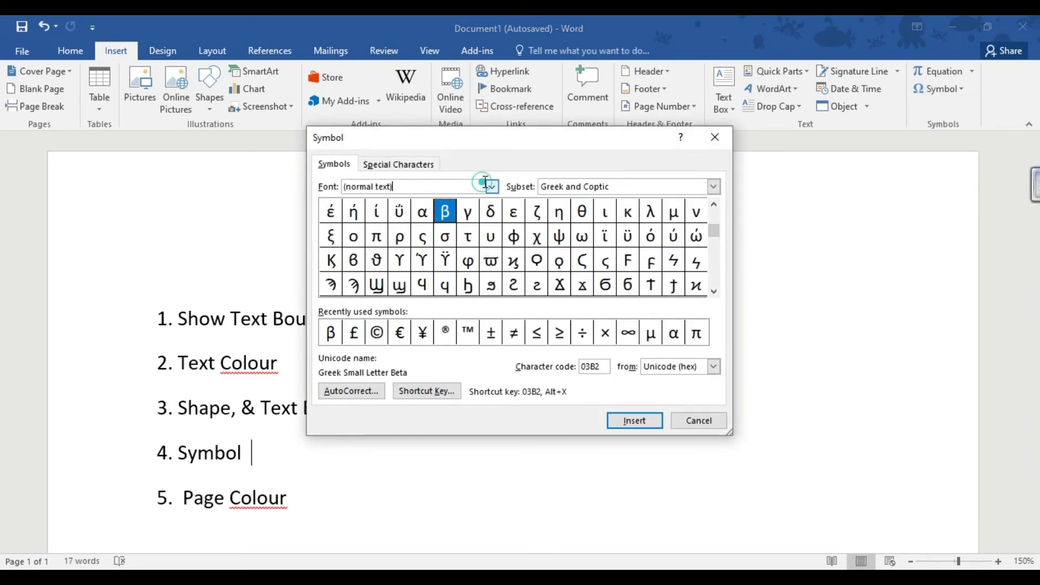
type("s")
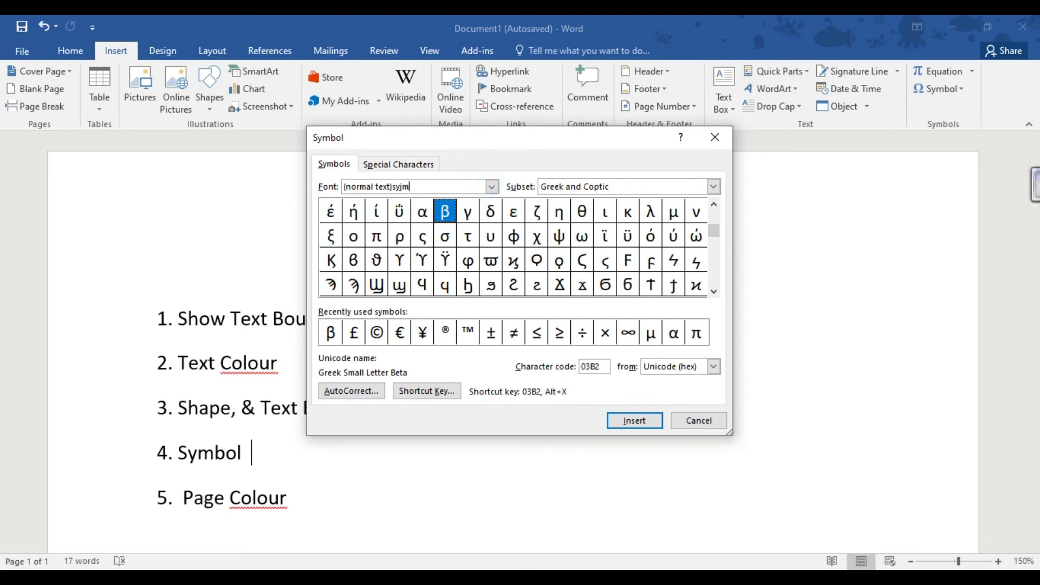
type("yjm")
key("ctrl+a")
type("s")
key("Return")
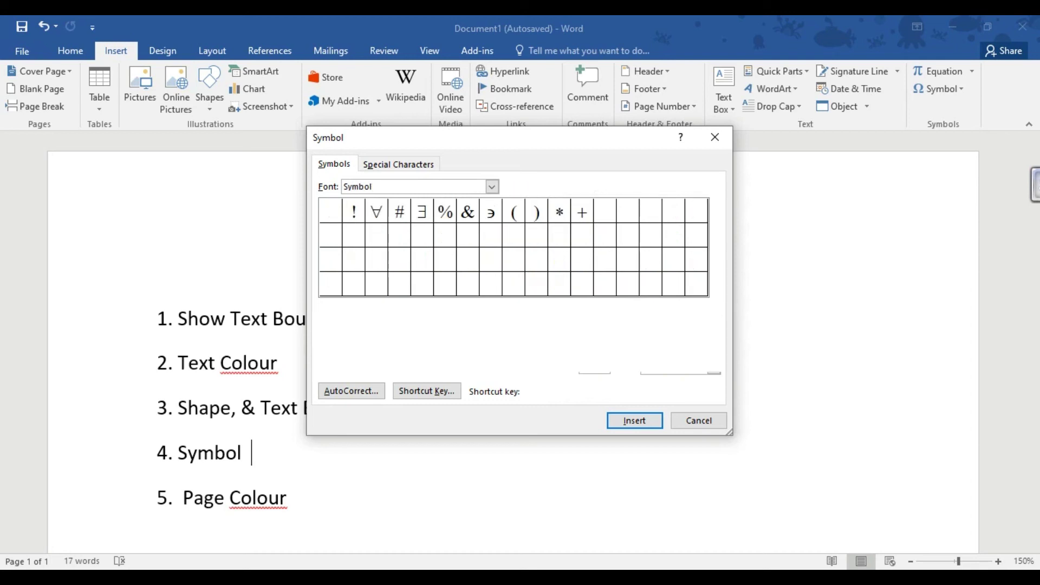
left_click(714, 294)
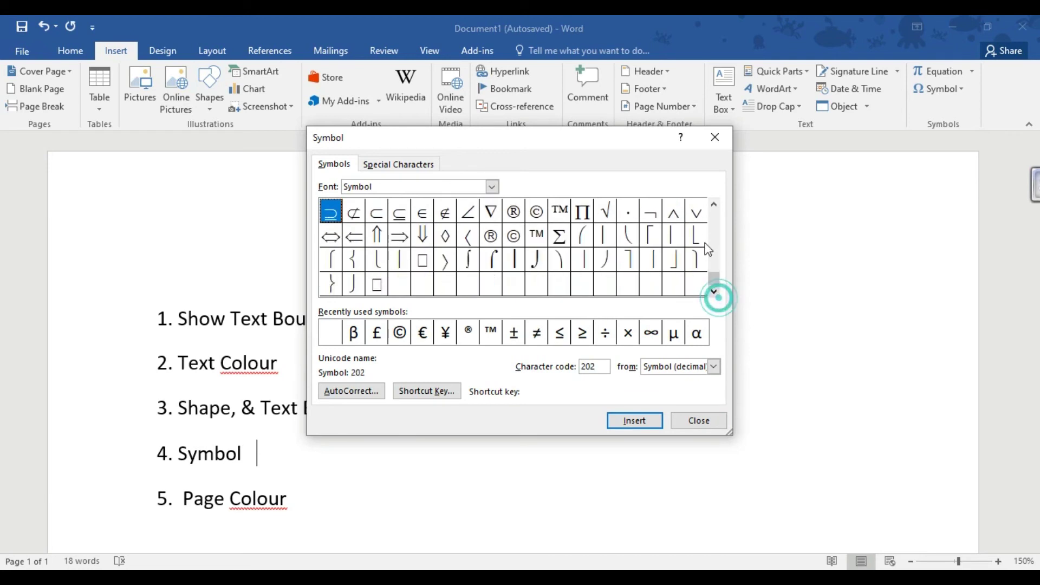
left_click(714, 211)
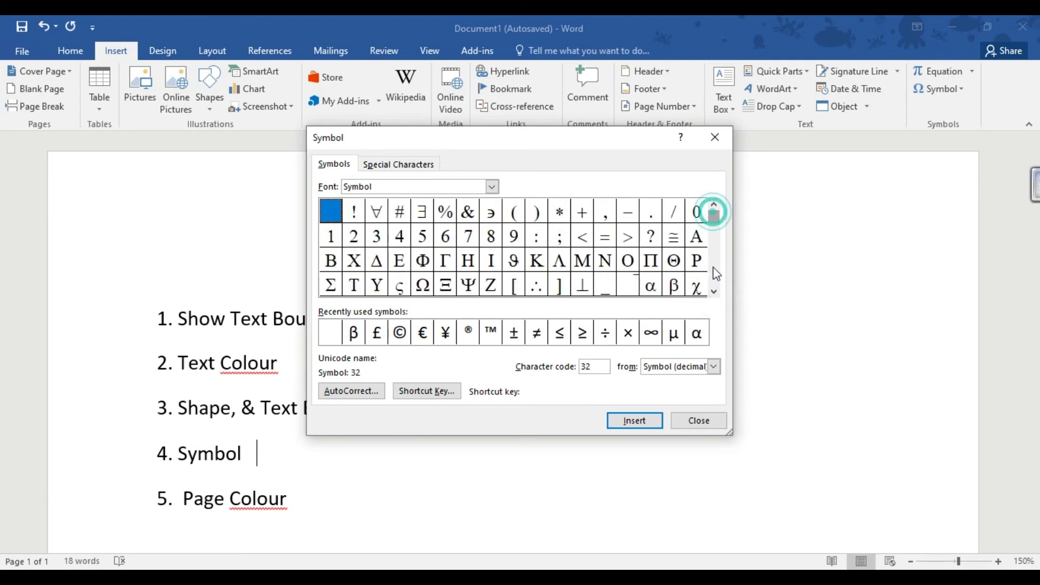
left_click(715, 291)
left_click(715, 290)
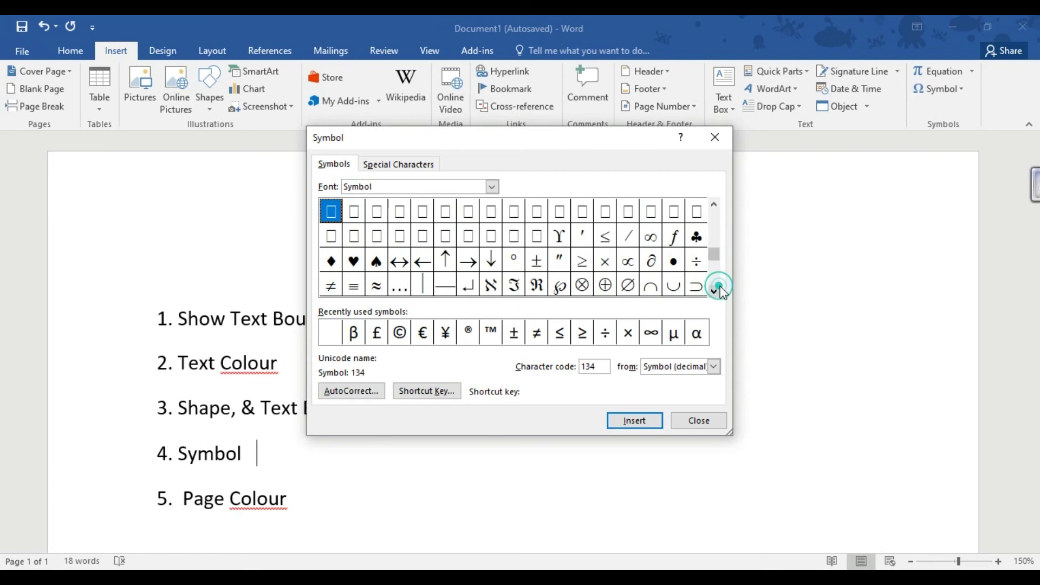
- Insert ♠, ♥, ♦, • and ™ after 'Symbol', close the dialog, and select the new symbols
left_click(377, 262)
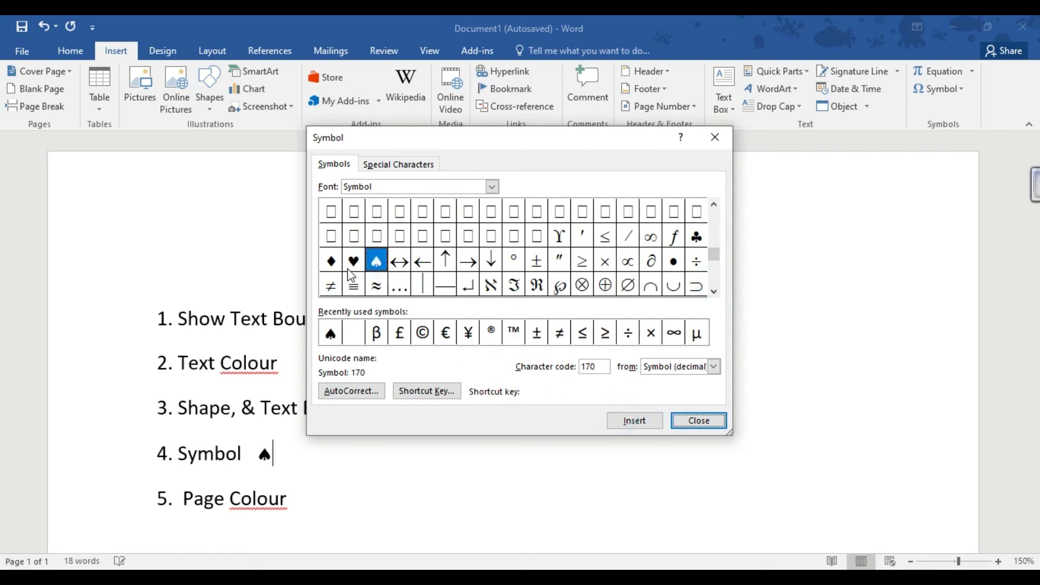
left_click(353, 271)
left_click(633, 420)
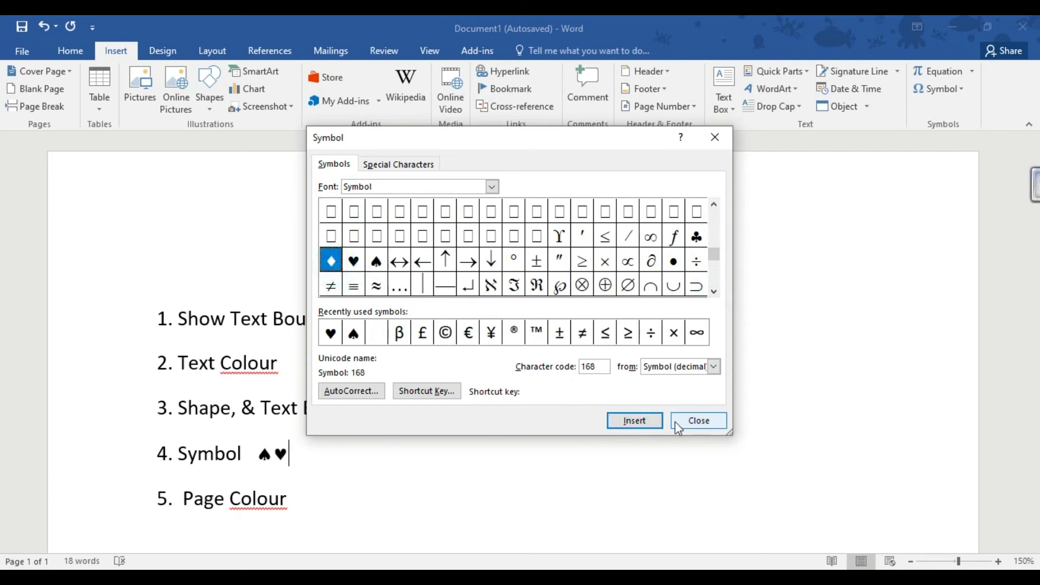
left_click(636, 421)
left_click(674, 261)
left_click(656, 420)
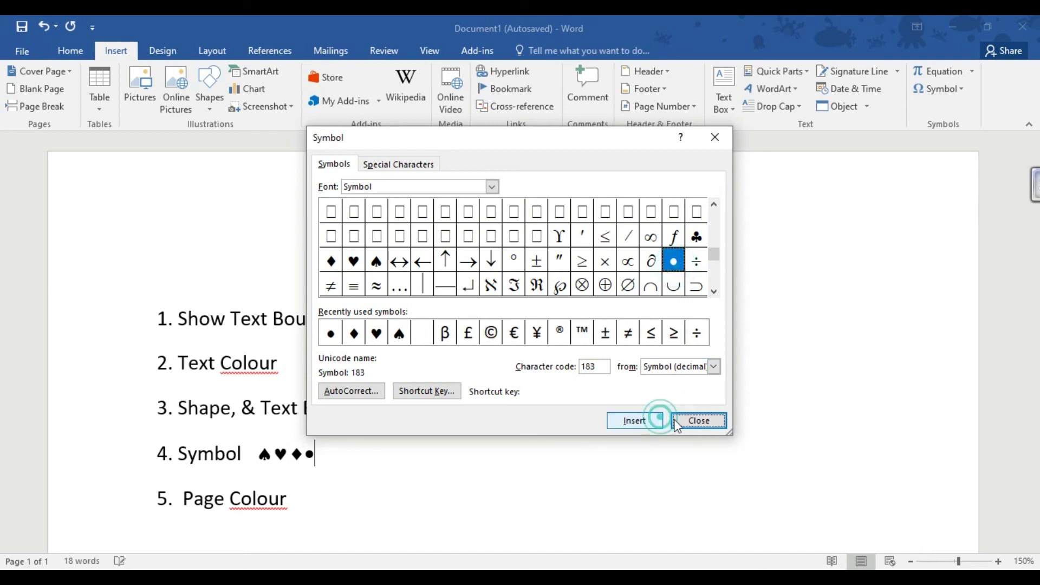
left_click(582, 333)
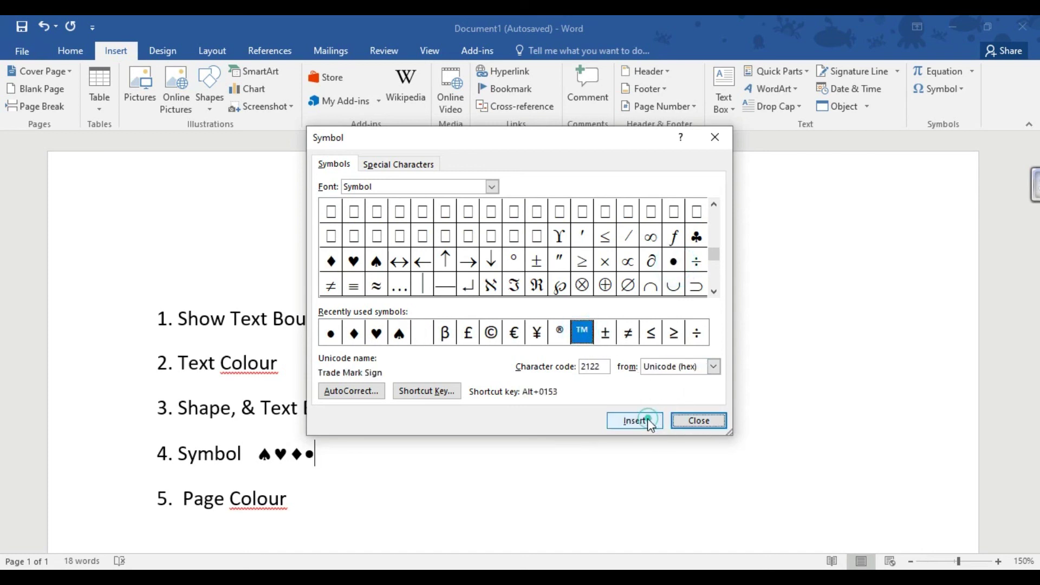
left_click(648, 420)
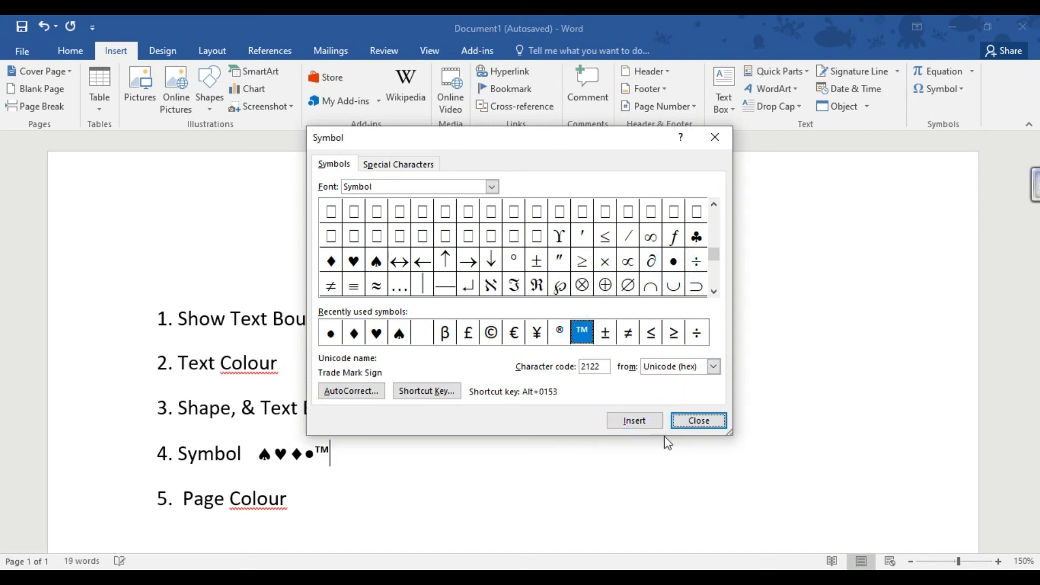
left_click(704, 421)
left_click_drag(372, 460, 256, 455)
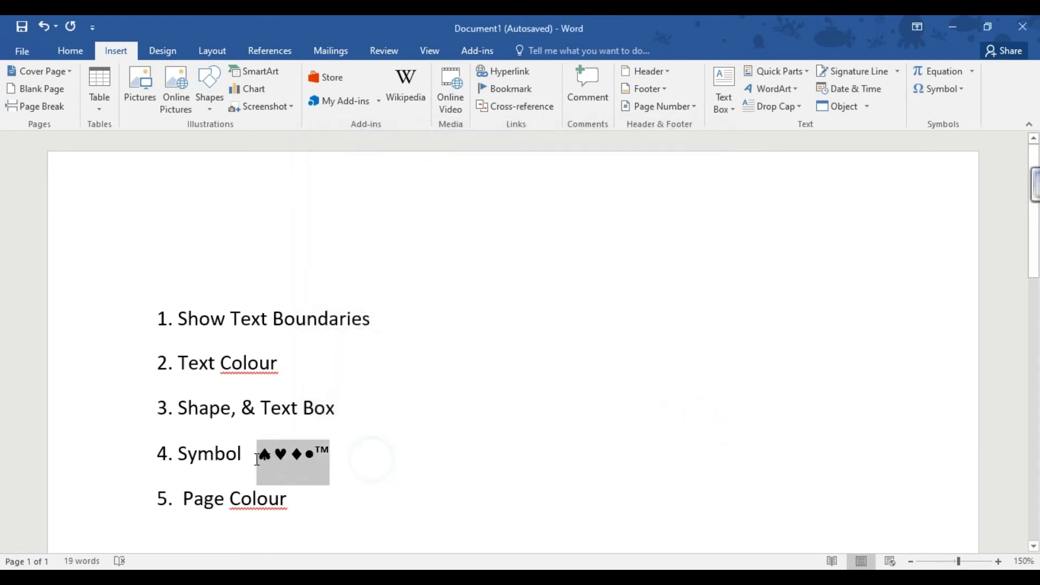